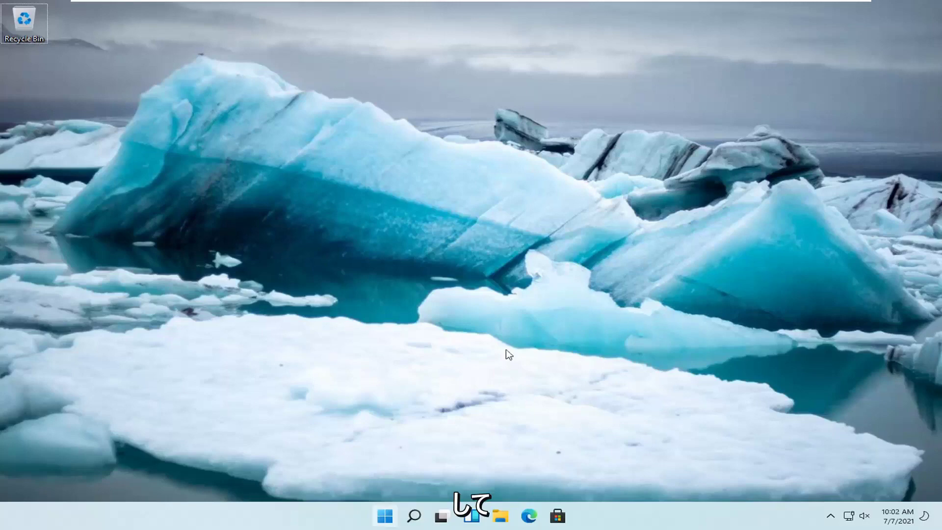
- Launch Settings from the Win+X quick menu so it opens on the System page, with the search panel dismissed
right_click(390, 519)
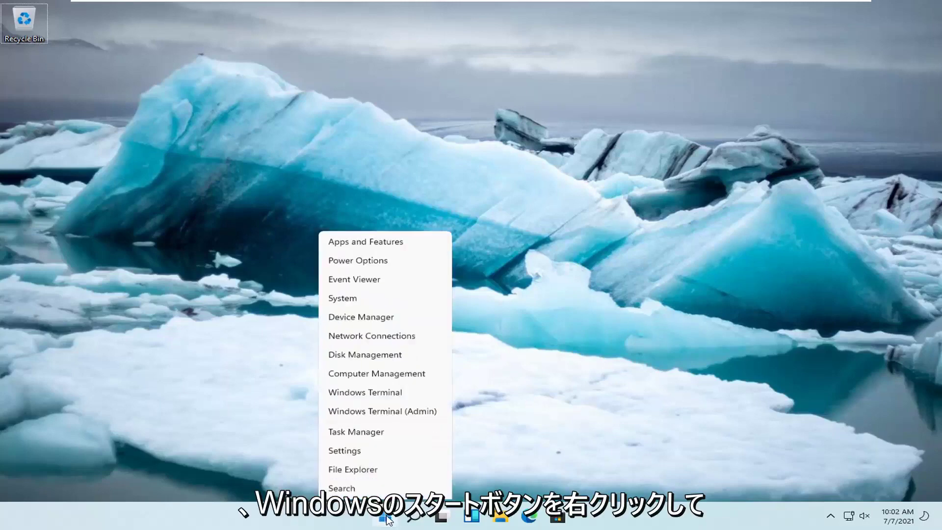
left_click(348, 395)
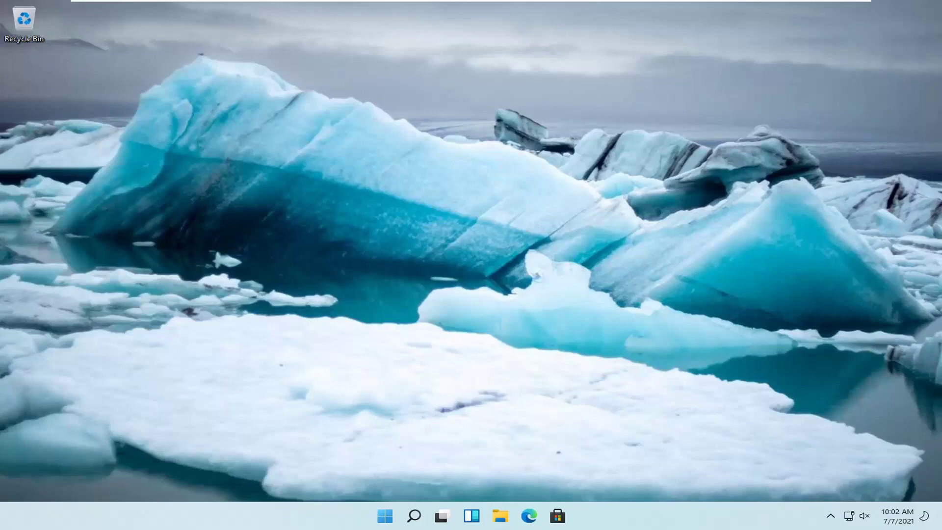
key("super+s")
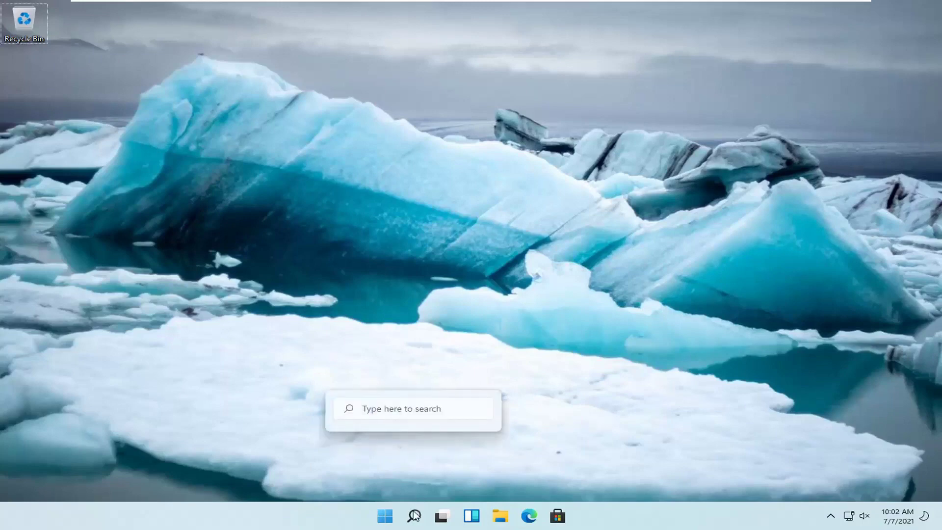
left_click(414, 515)
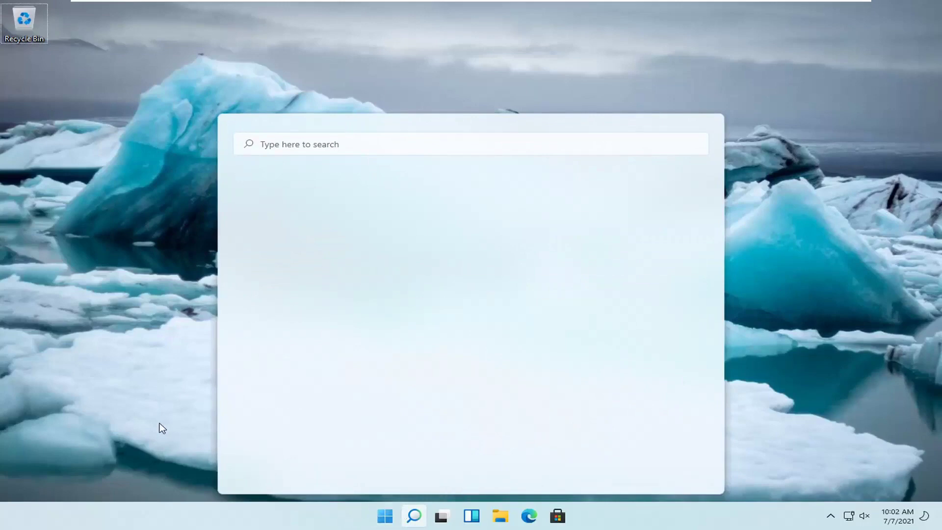
key("super+i")
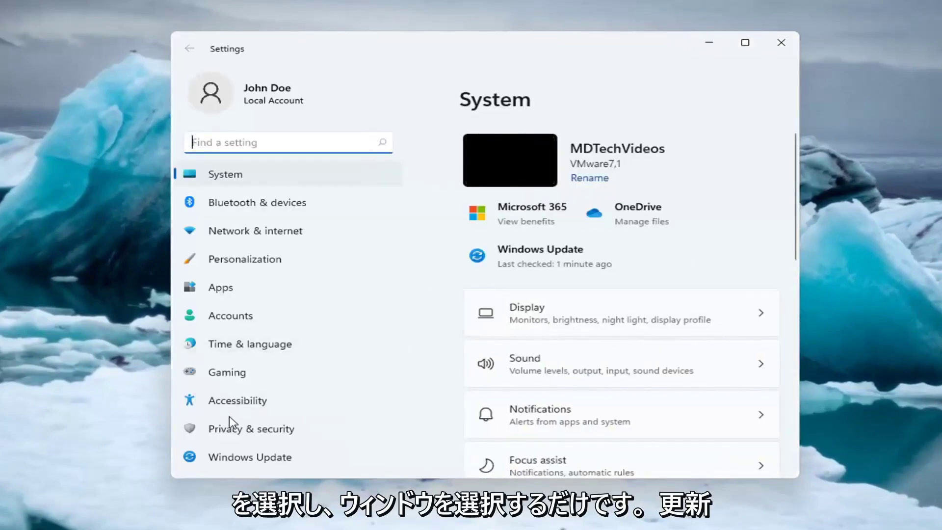
- Pause Windows Update for 2 weeks, leaving the extend-pause options unchanged
left_click(240, 458)
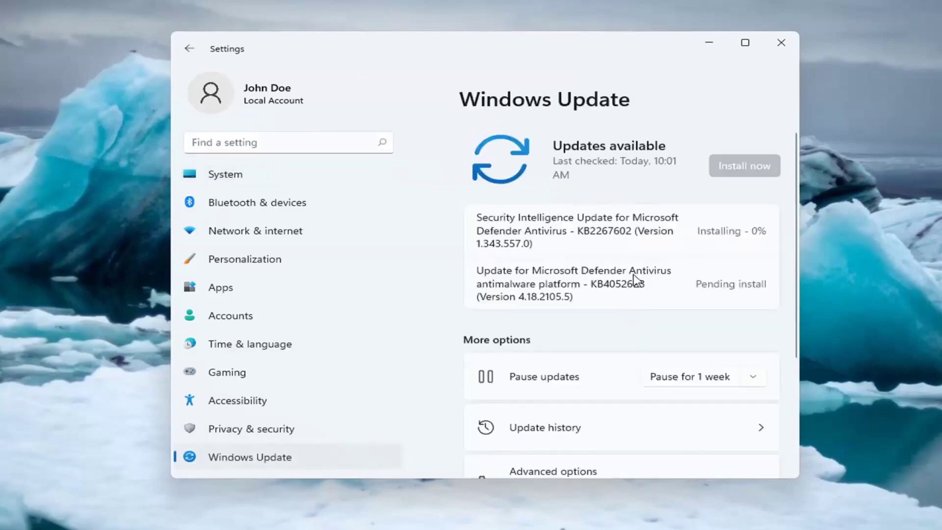
scroll(627, 294, "down", 2)
scroll(570, 303, "down", 1)
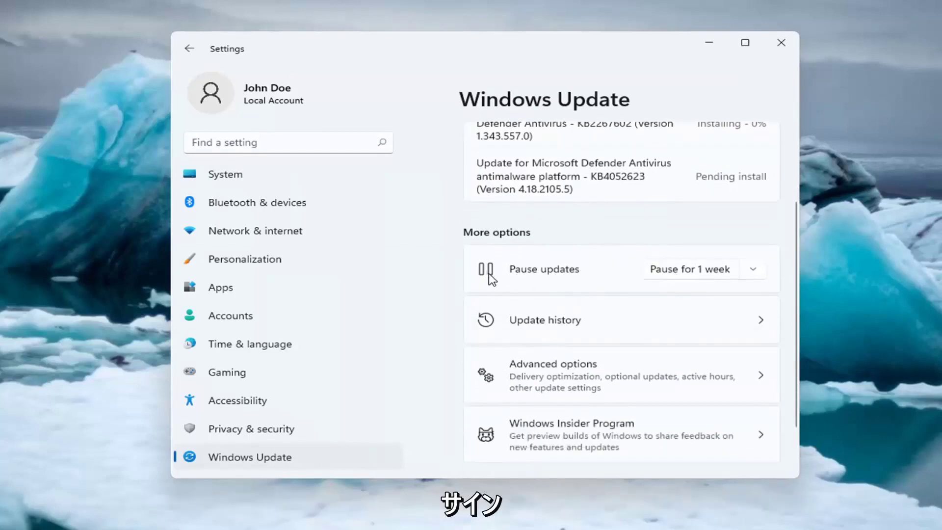
left_click(749, 273)
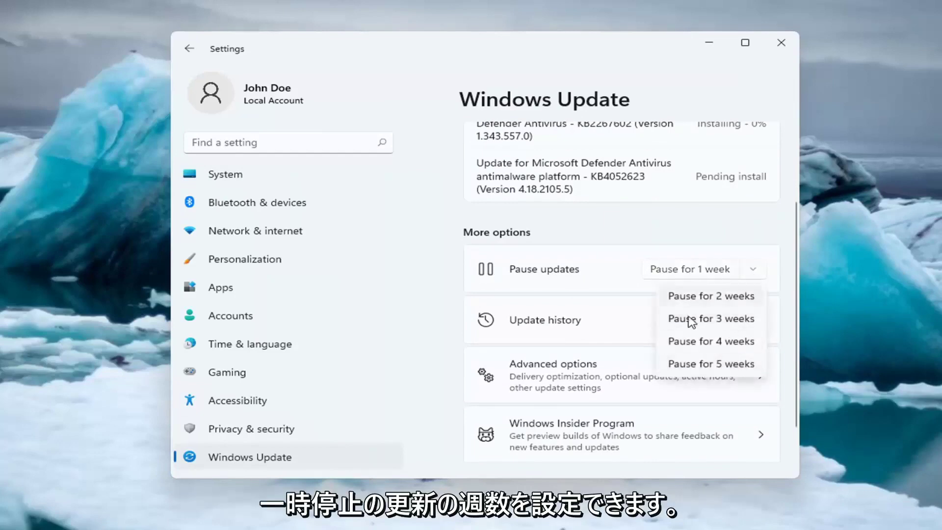
left_click(695, 300)
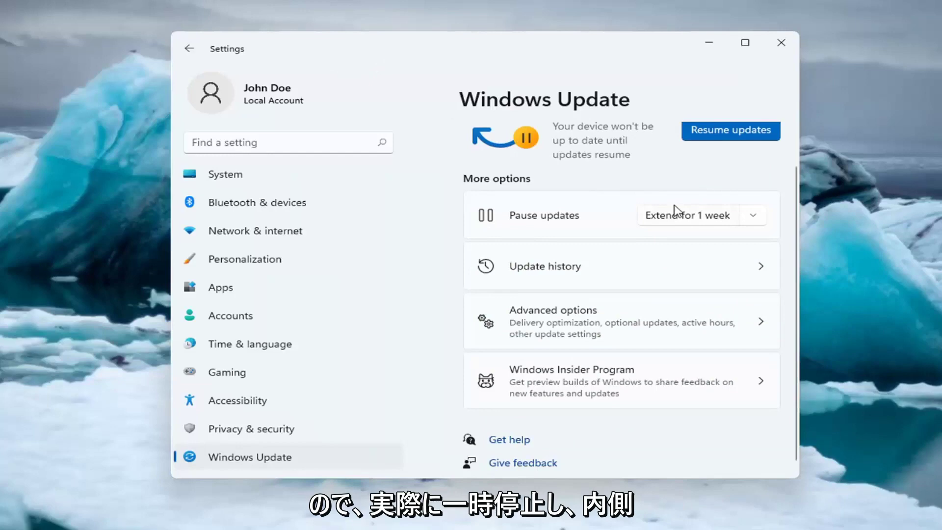
left_click(754, 216)
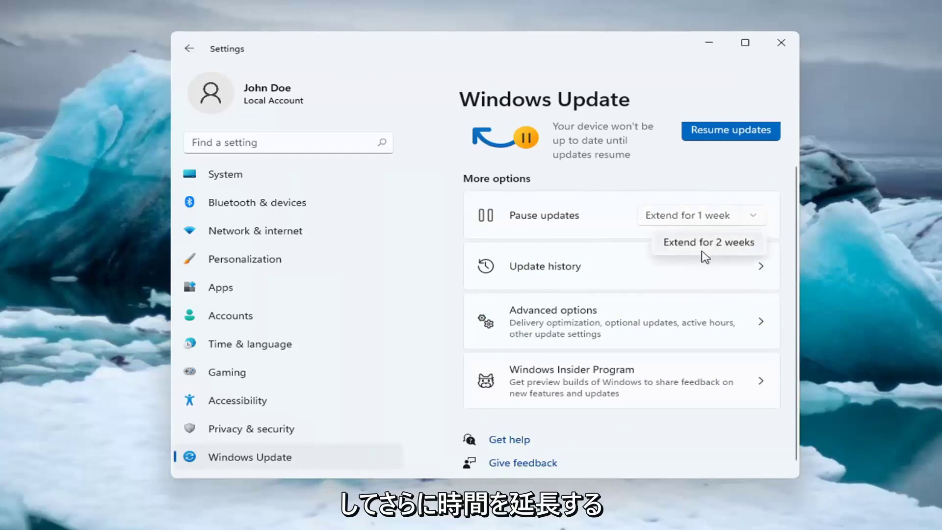
left_click(530, 250)
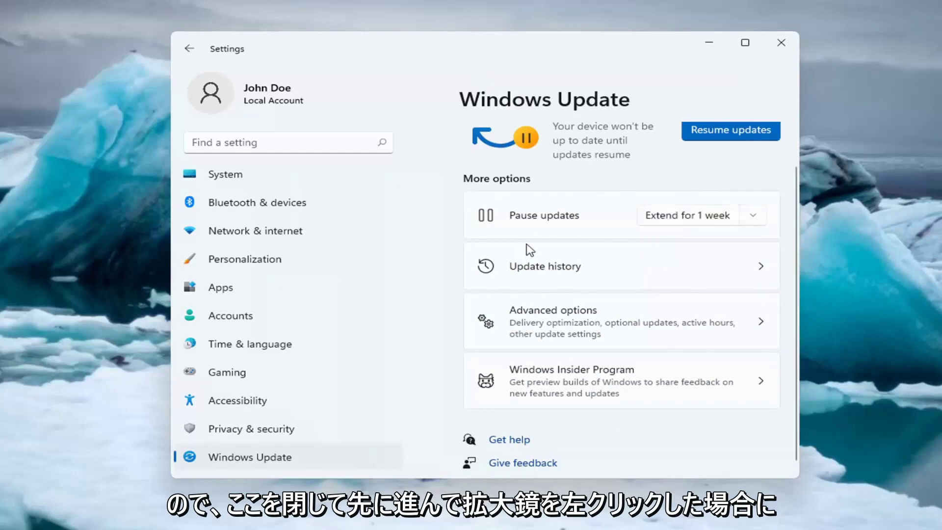
scroll(482, 257, "down", 1)
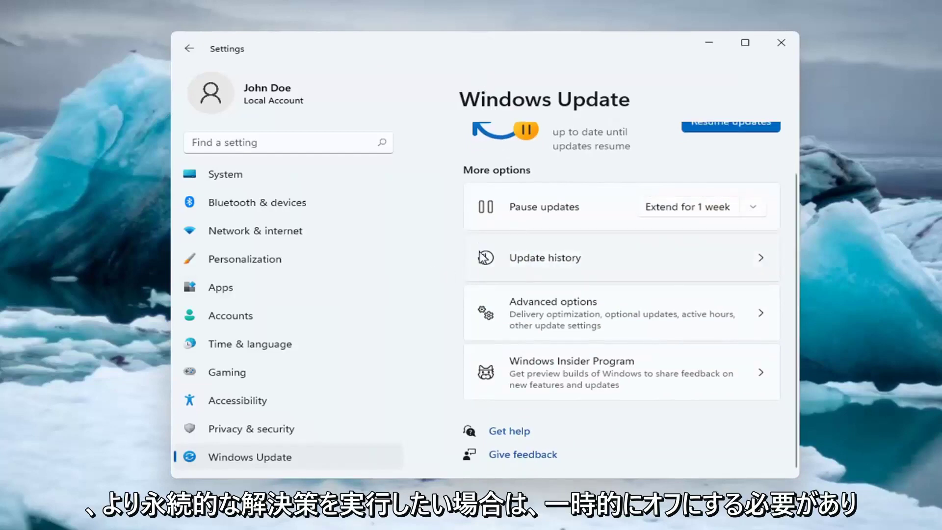
- Close Settings and launch the Services console by searching 'services'
left_click(766, 47)
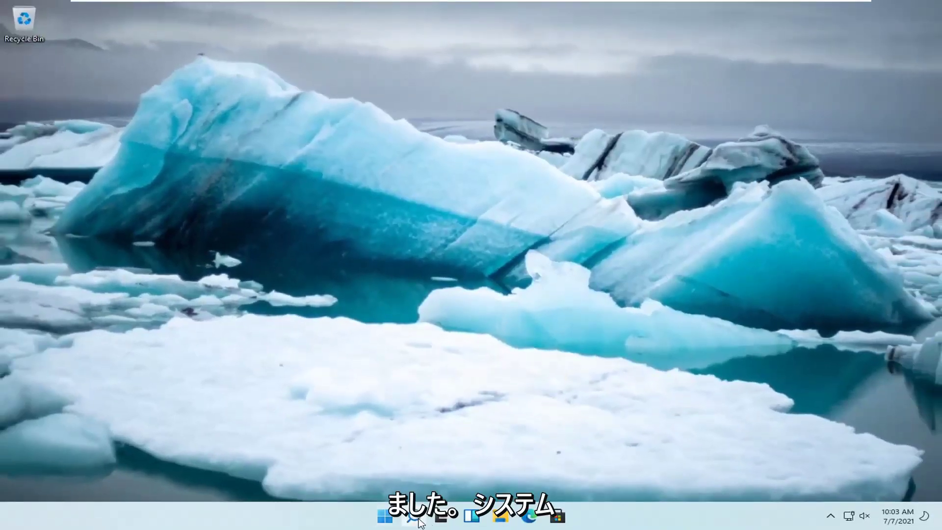
left_click(415, 516)
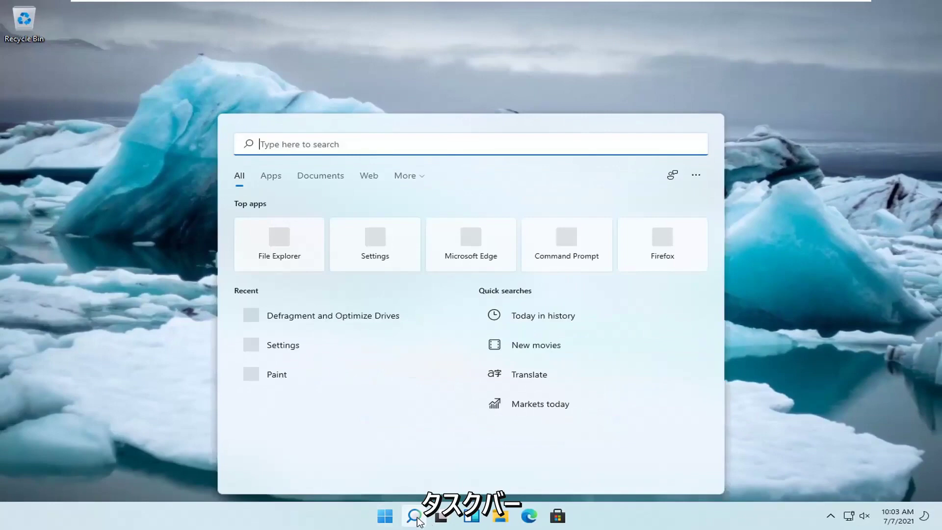
type("services")
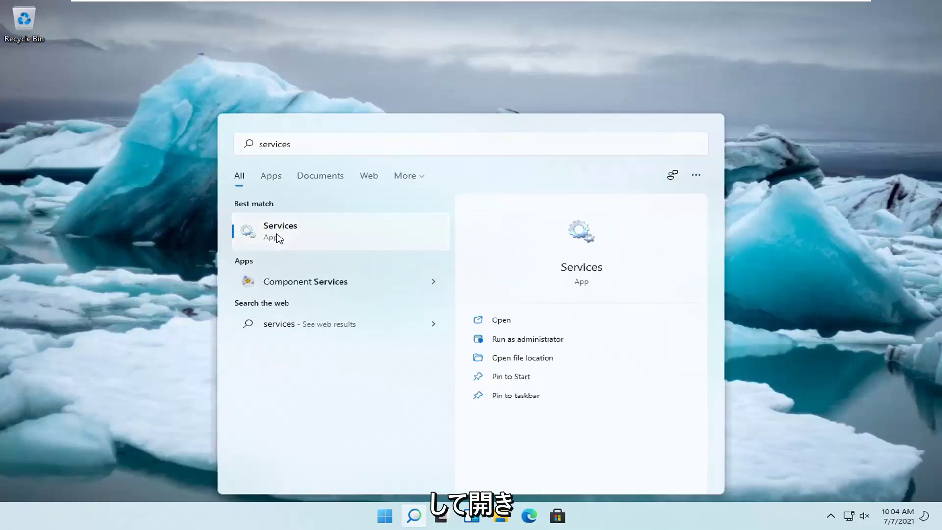
left_click(277, 238)
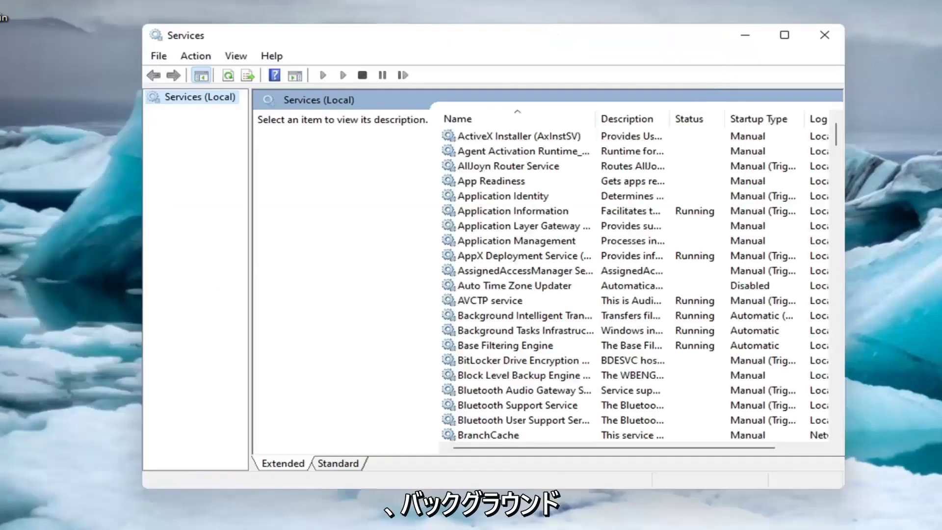
- Widen the Name column and select Background Intelligent Transfer Service
left_click(518, 260)
left_click(515, 336)
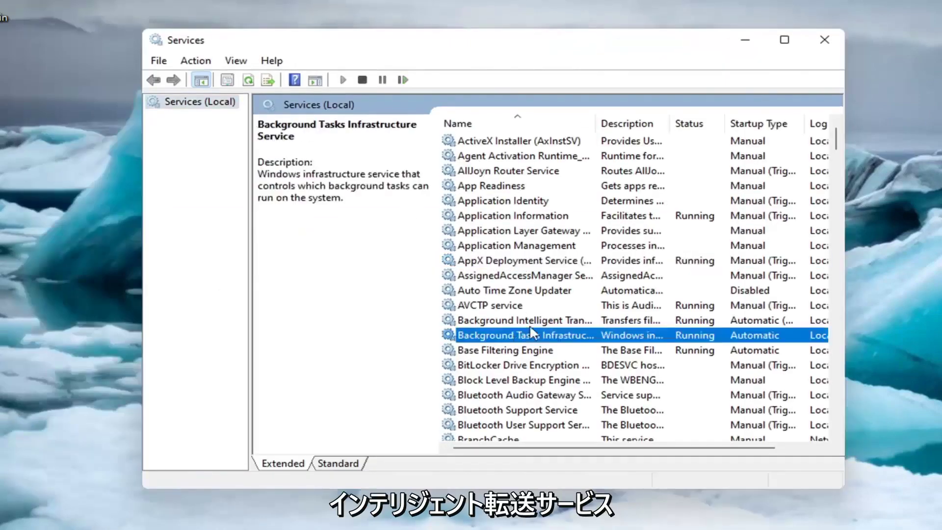
left_click(539, 320)
double_click(595, 122)
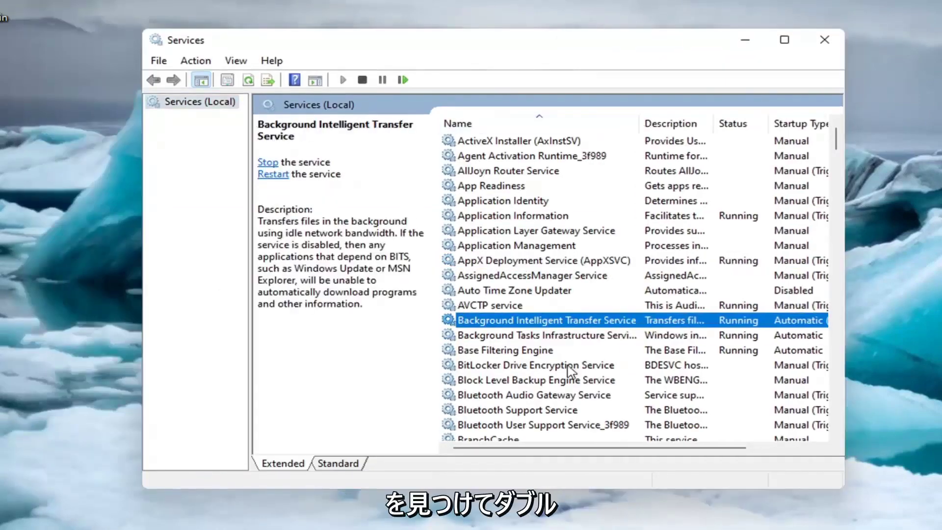
- Stop BITS and set its startup type to Disabled, applying and confirming with OK
double_click(594, 323)
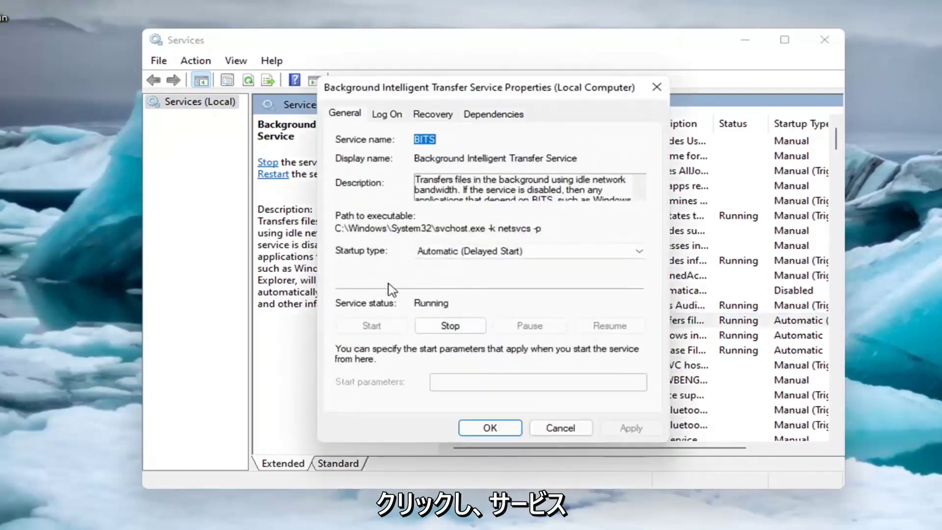
left_click(446, 333)
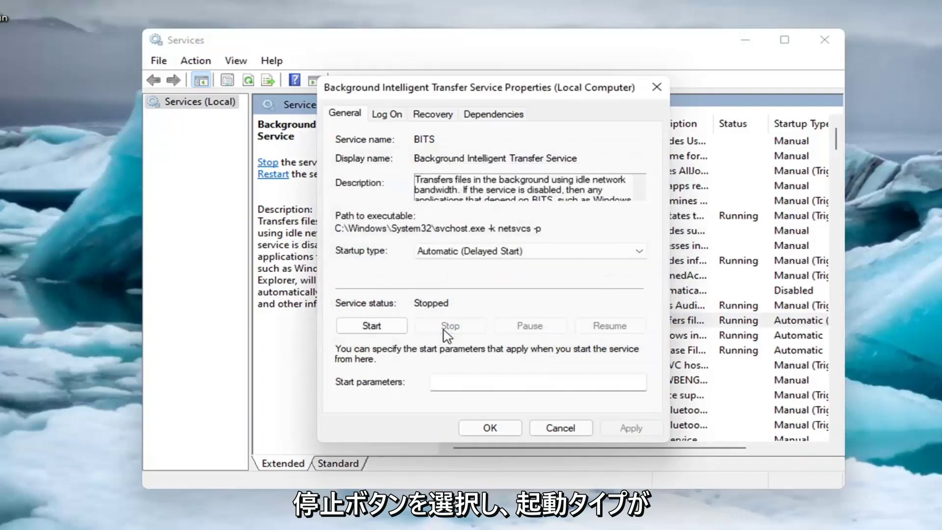
left_click(503, 253)
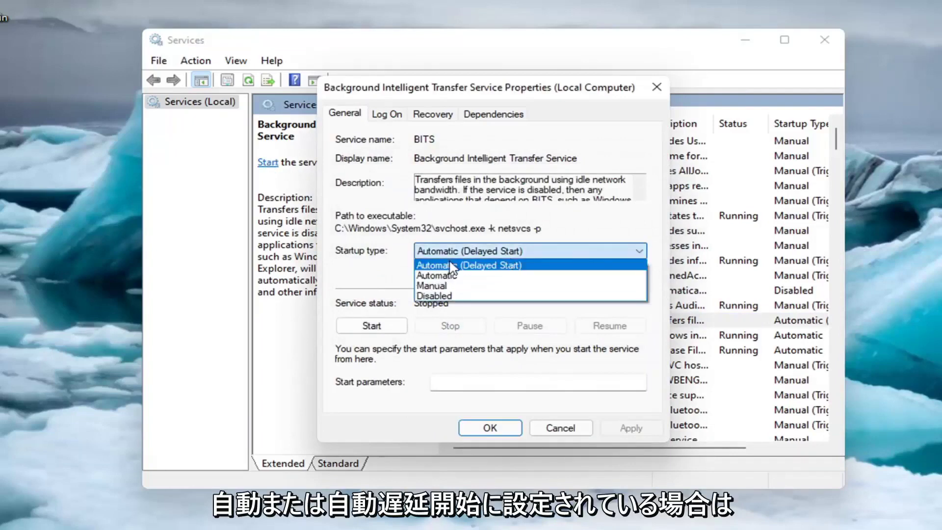
left_click(436, 298)
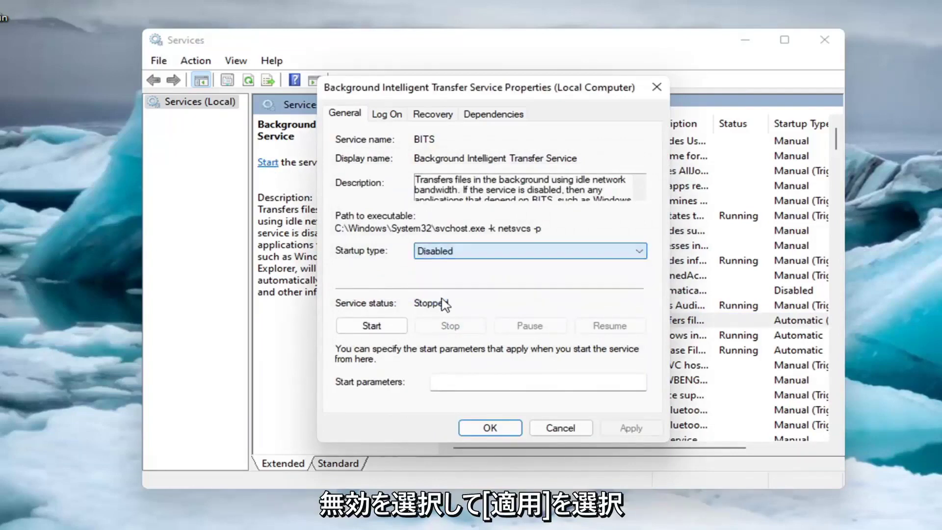
left_click(630, 427)
left_click(490, 428)
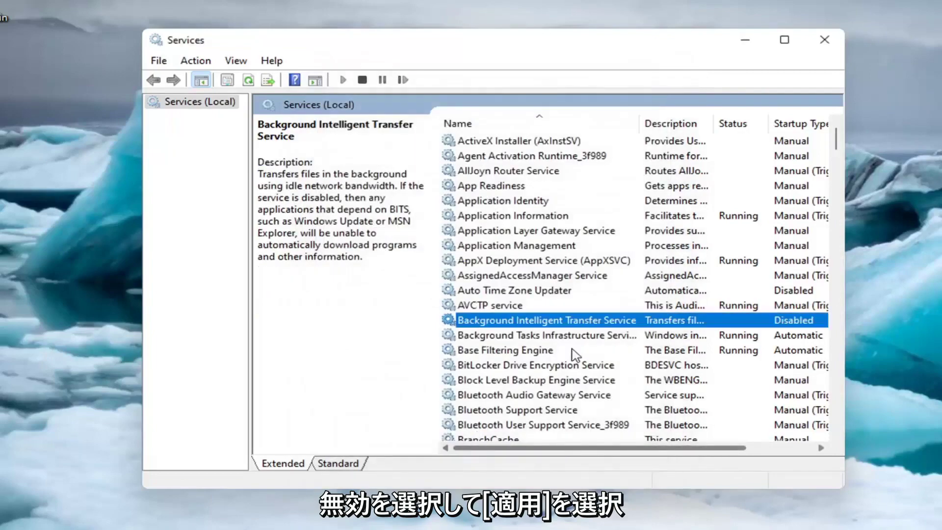
- Scroll down to the Windows Update service and open its properties
scroll(559, 348, "down", 9)
scroll(576, 345, "down", 20)
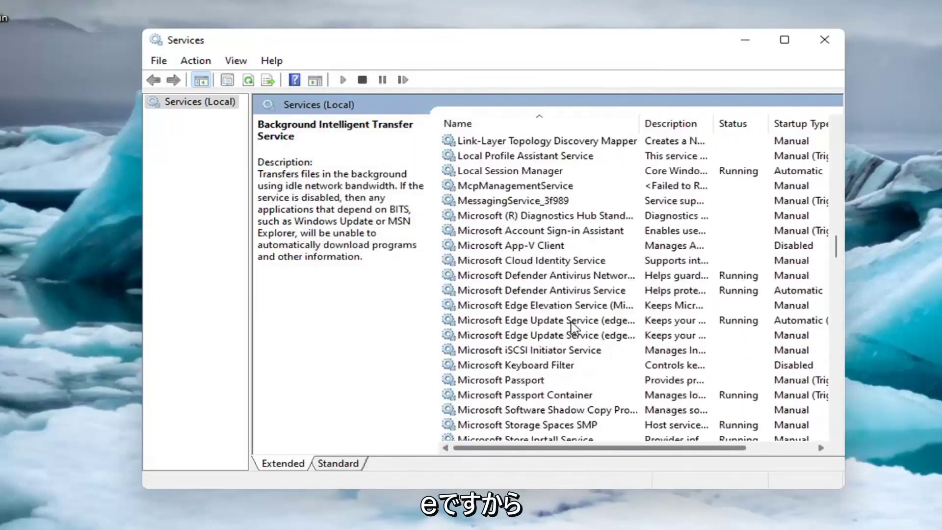
scroll(574, 326, "down", 8)
scroll(834, 311, "down", 20)
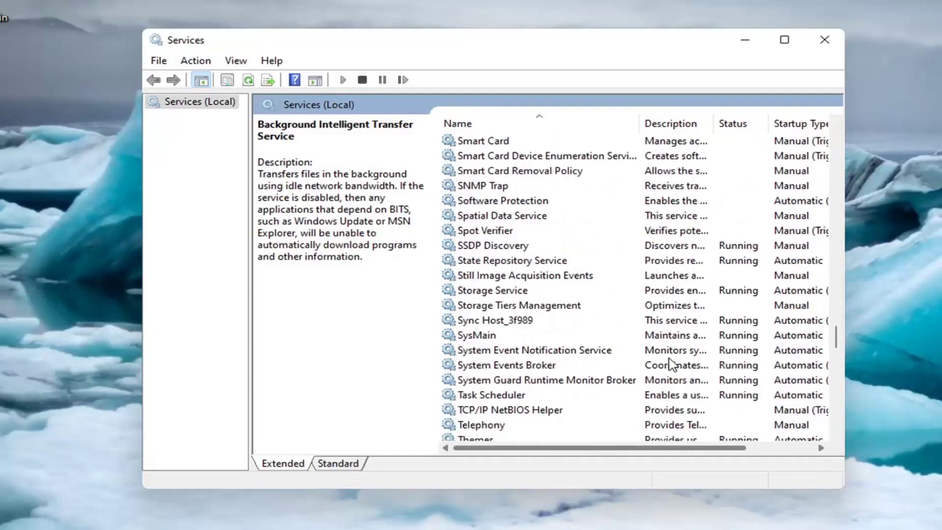
scroll(658, 360, "up", 1)
scroll(493, 378, "down", 8)
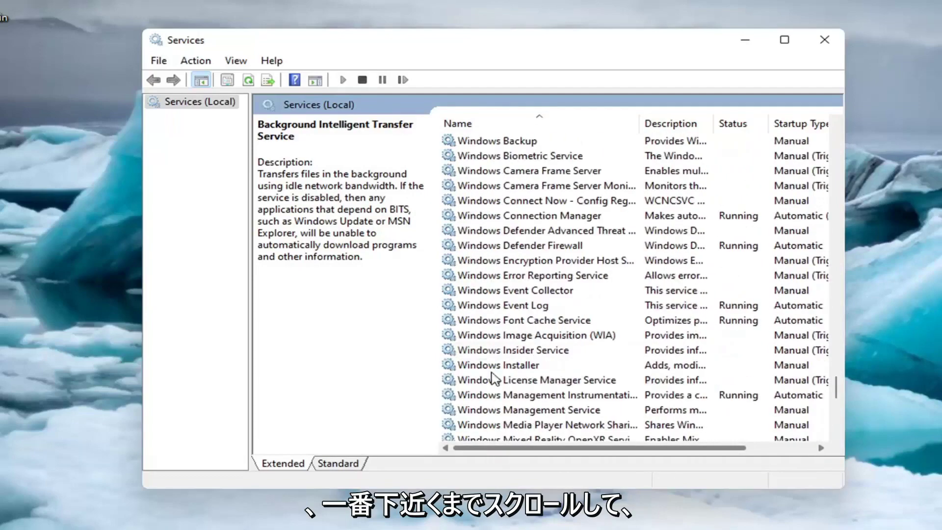
scroll(493, 379, "down", 5)
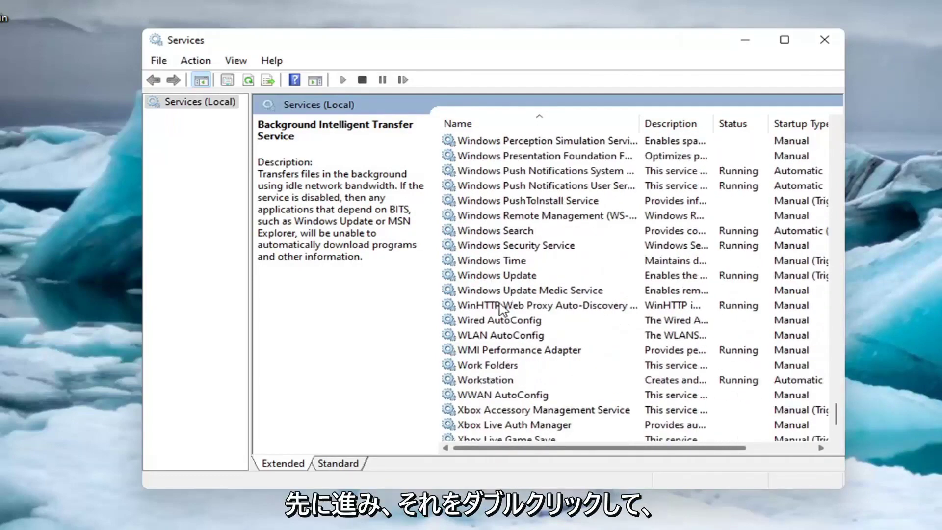
double_click(504, 275)
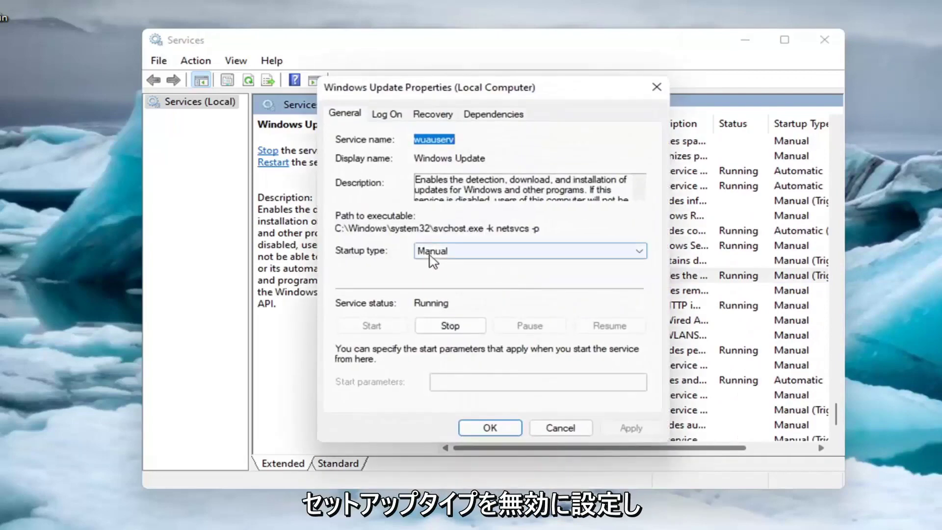
- Set Windows Update's startup type to Disabled, stop the service, and apply with OK
left_click(432, 251)
left_click(434, 295)
left_click(448, 326)
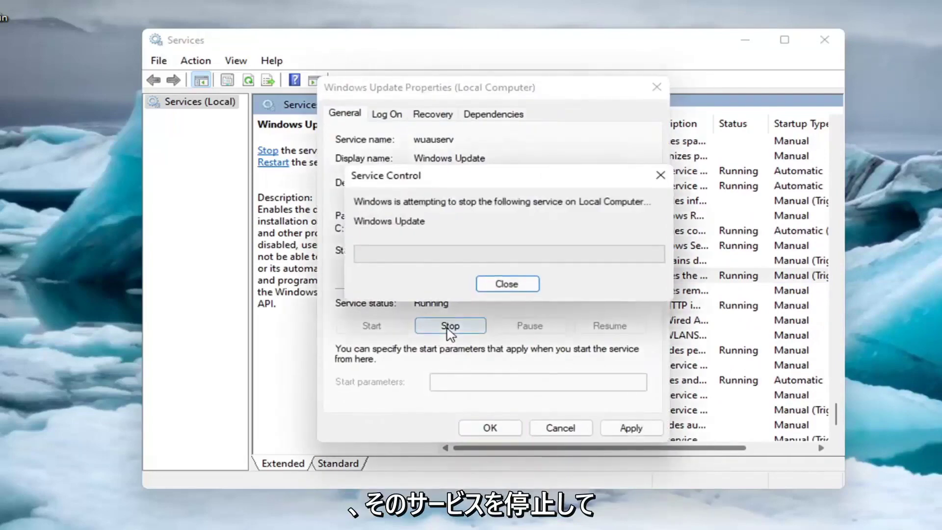
left_click(630, 428)
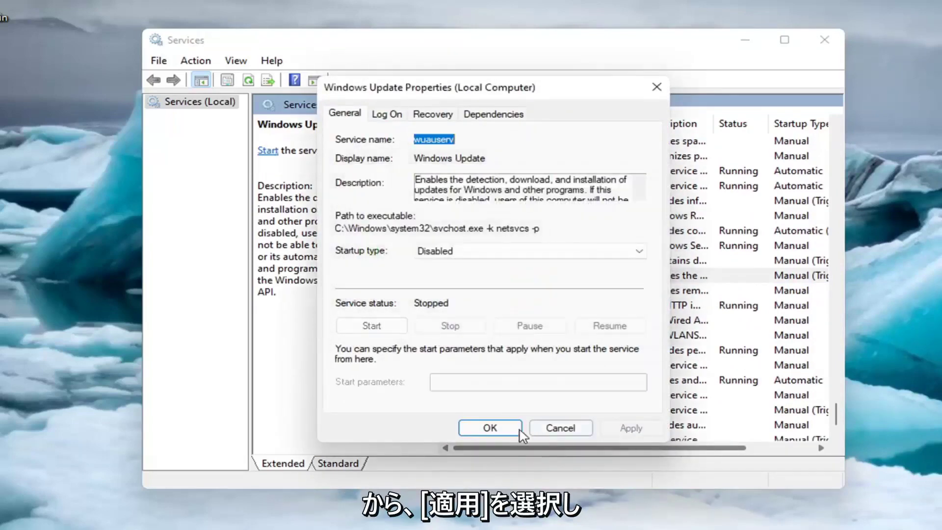
left_click(512, 428)
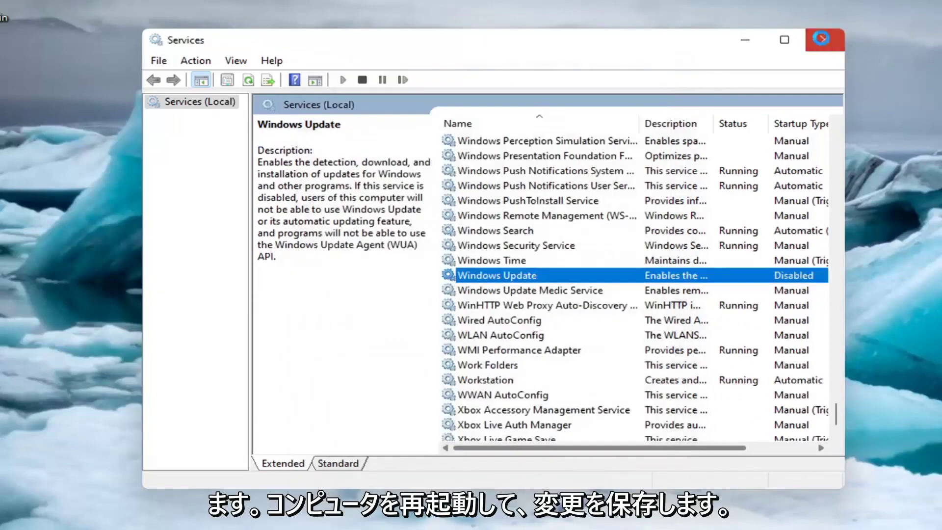
- Close the Services console window
left_click(824, 39)
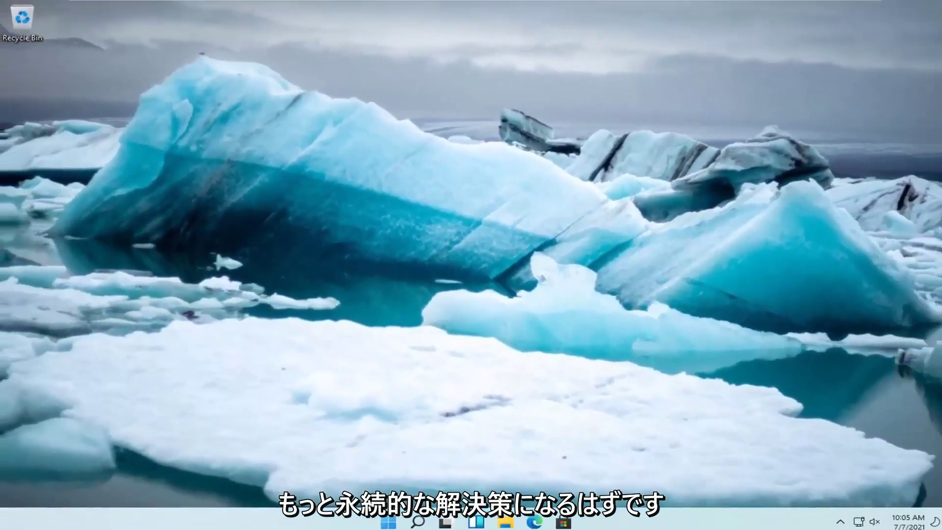